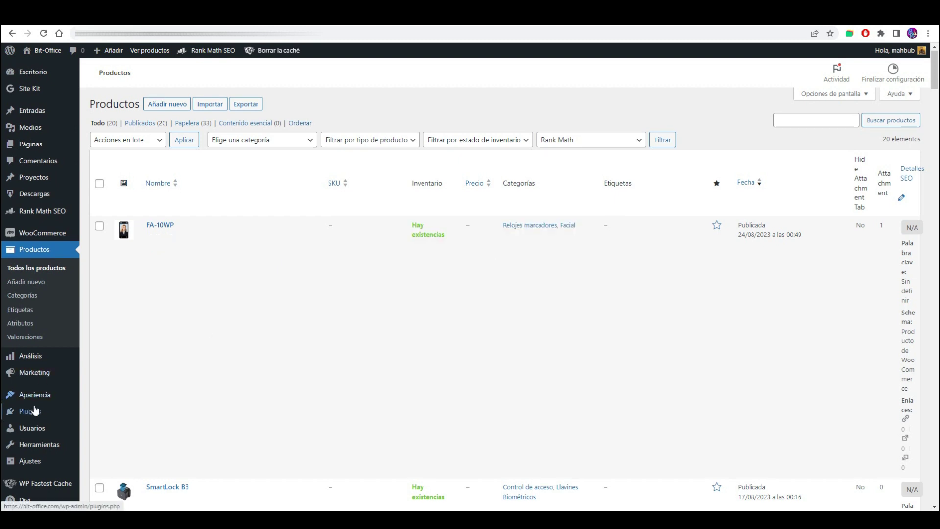
scroll(44, 430, "down", 1)
mouse_move(25, 464)
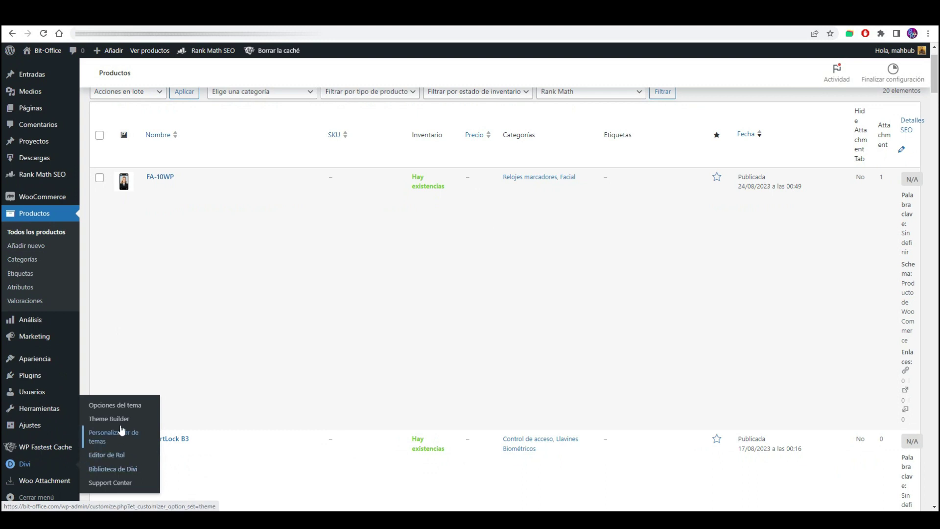
- Open the FA-10WP facial recognition clock product page on the live site
left_click(133, 419)
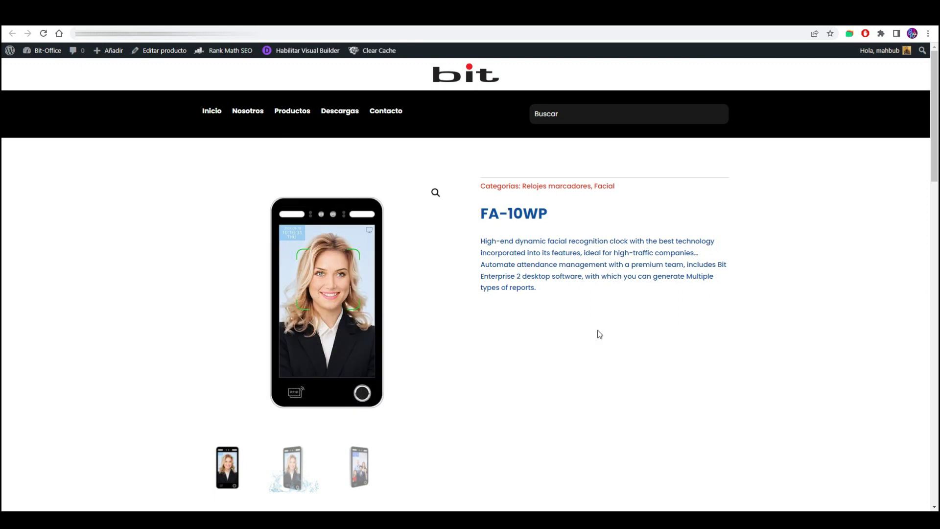
scroll(595, 331, "down", 3)
- Check the Descargas tab's brochure PDF and the Información adicional specifications on the FA-10WP page
left_click(491, 318)
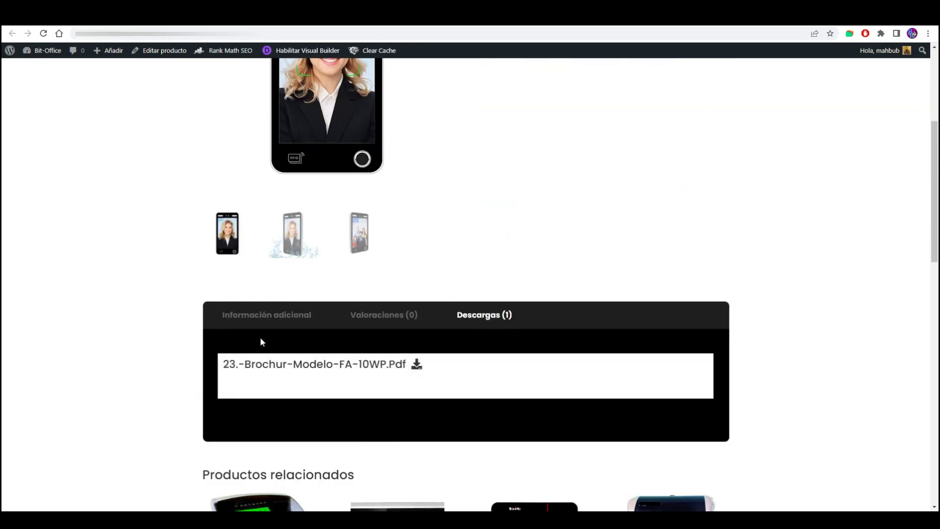
left_click(265, 319)
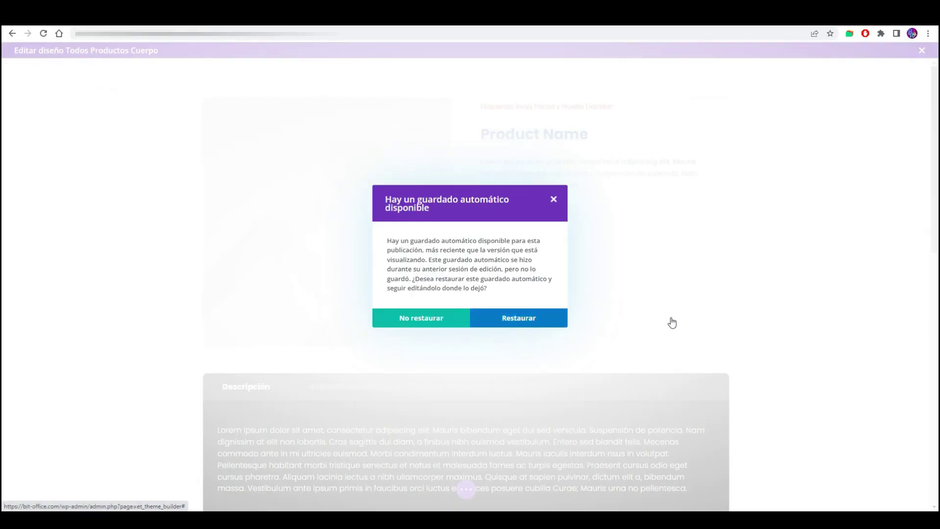
- Dismiss the autosave prompt, uncheck Comentarios in the Product Tabs module, and save the template
left_click(557, 318)
scroll(460, 309, "down", 2)
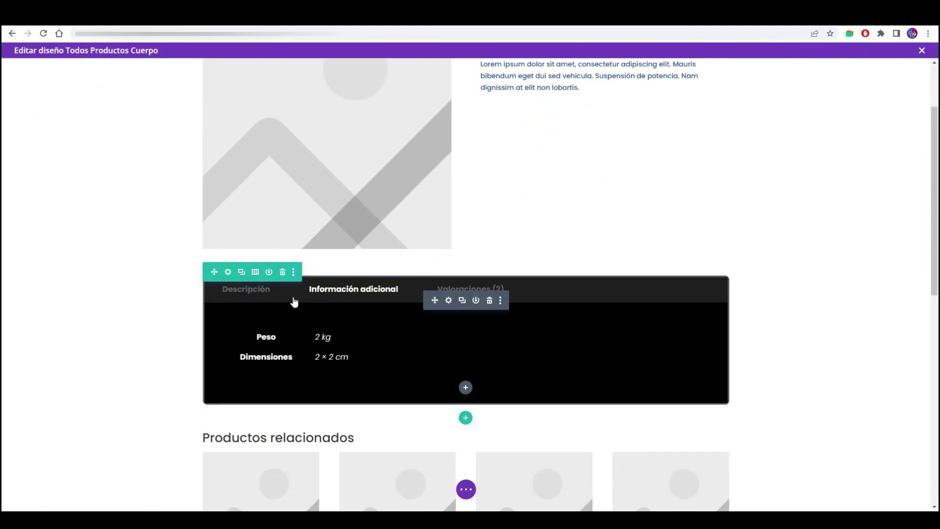
left_click(549, 295)
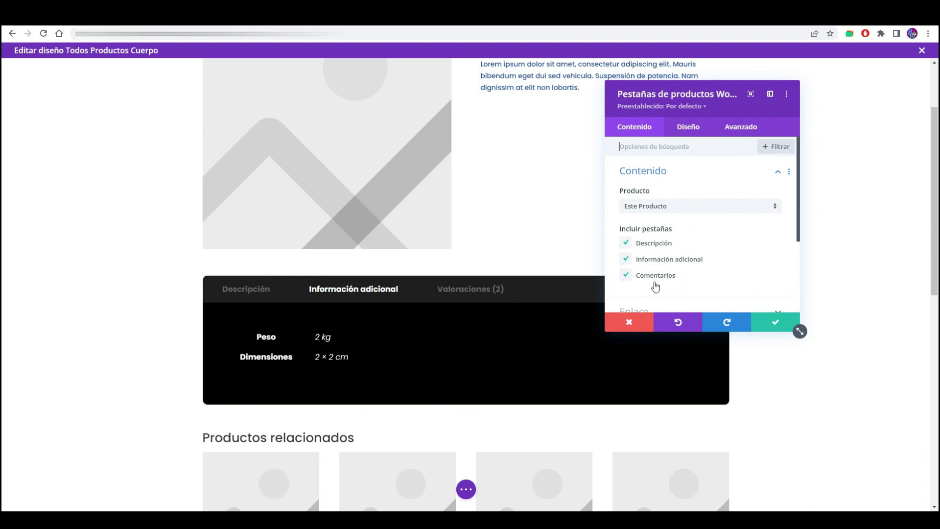
left_click(626, 276)
left_click(768, 324)
left_click(469, 497)
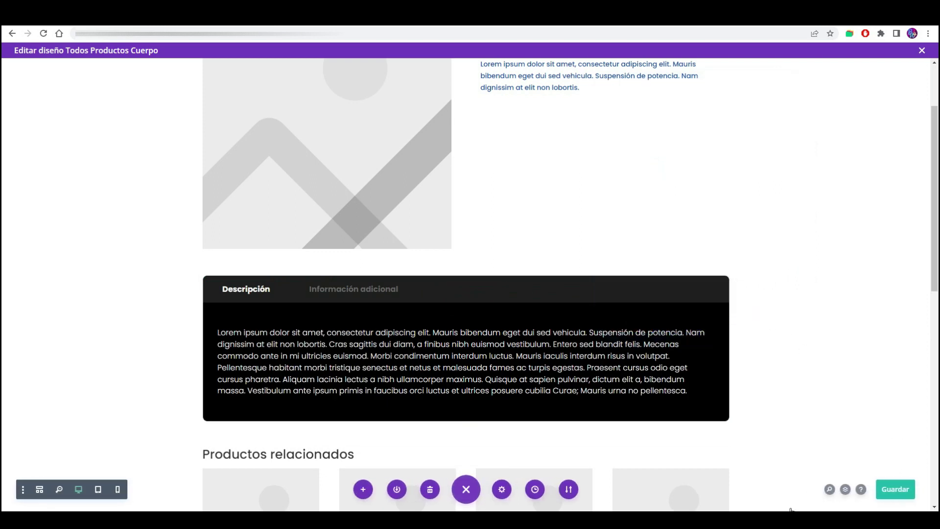
left_click(897, 489)
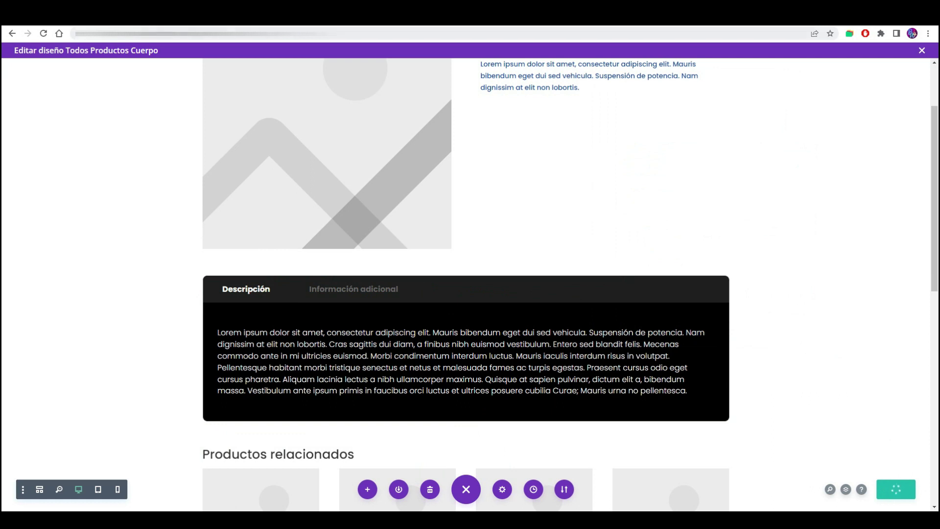
- Reload the live FA-10WP page, which now lacks the Valoraciones and Descargas tabs
left_click(110, 15)
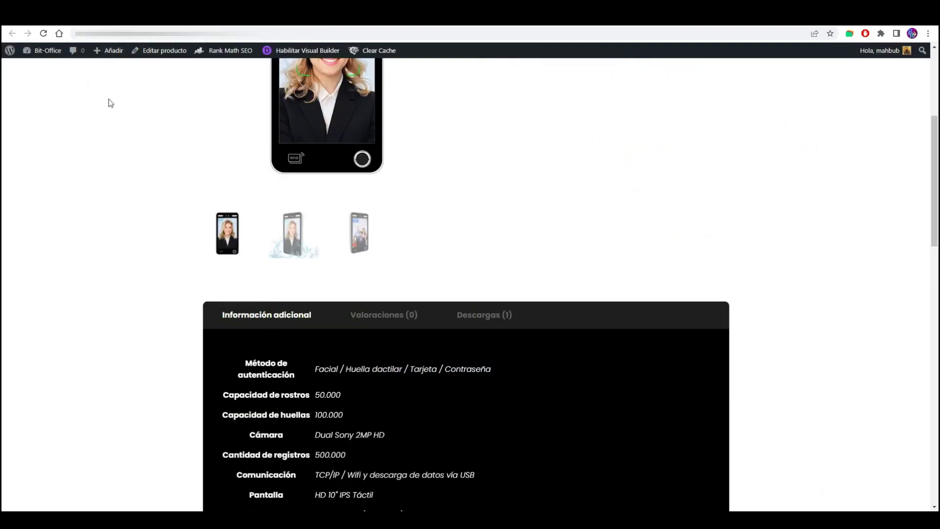
left_click(45, 34)
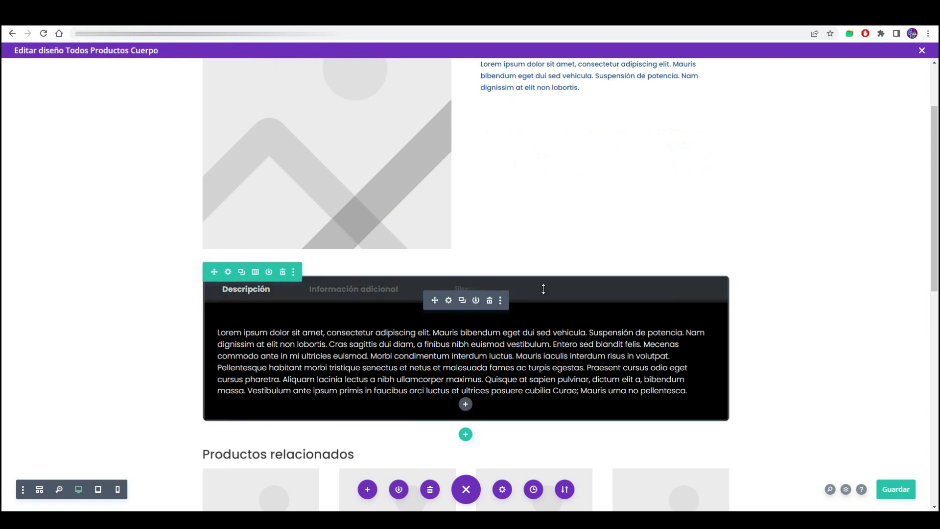
- Re-check Comentarios in the Product Tabs module and save the template
left_click(355, 298)
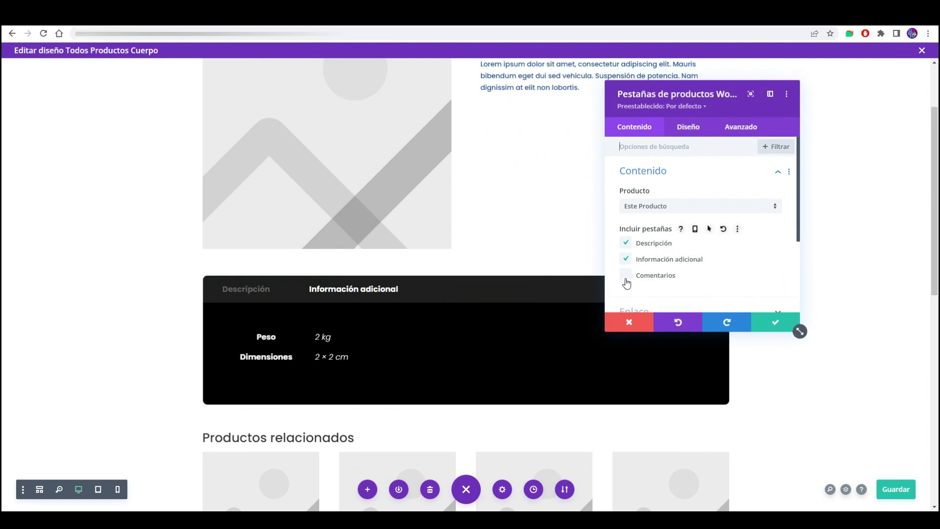
left_click(626, 277)
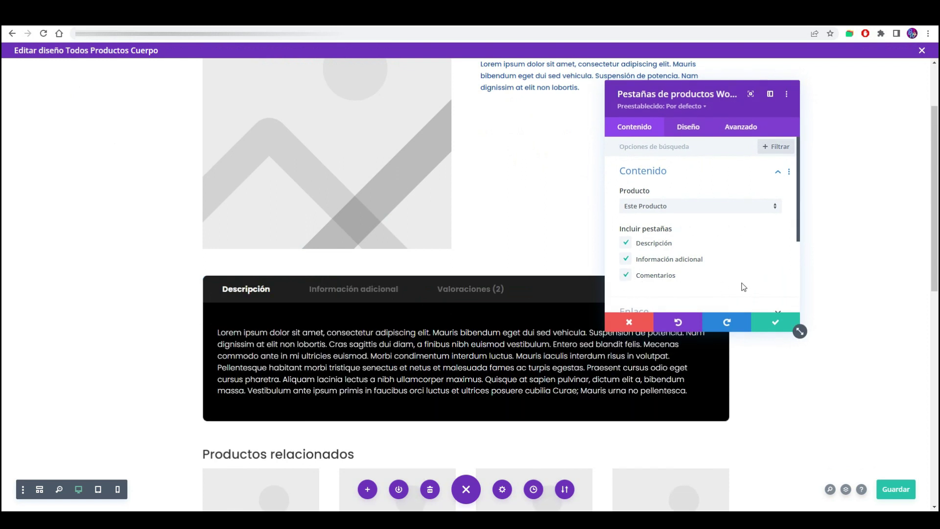
left_click(776, 322)
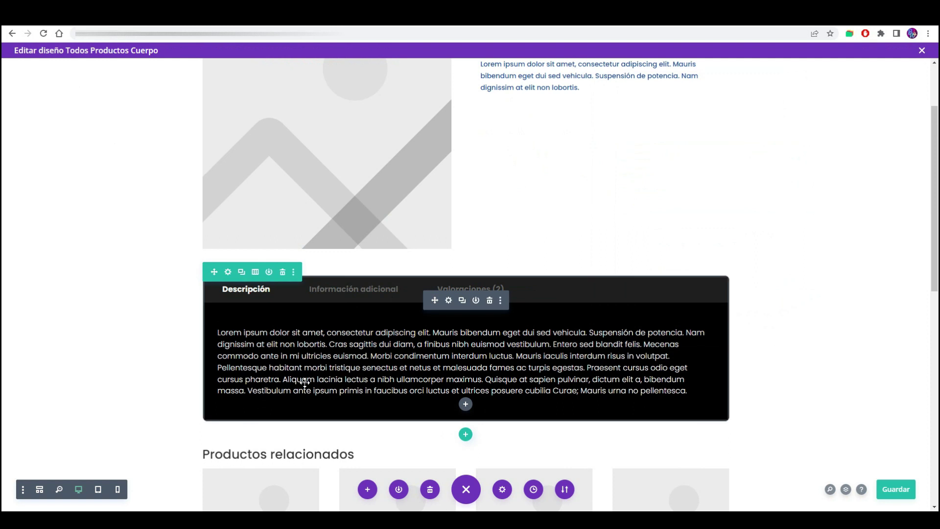
left_click(896, 491)
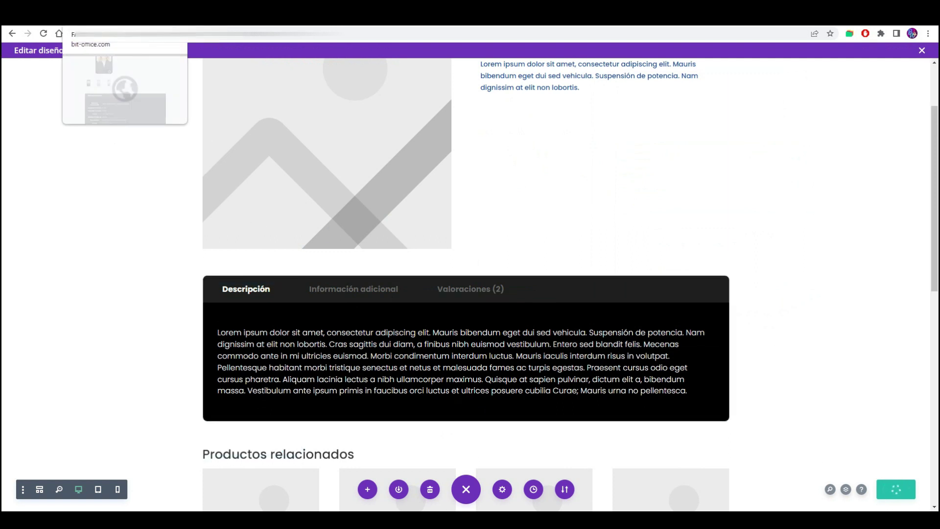
left_click(118, 15)
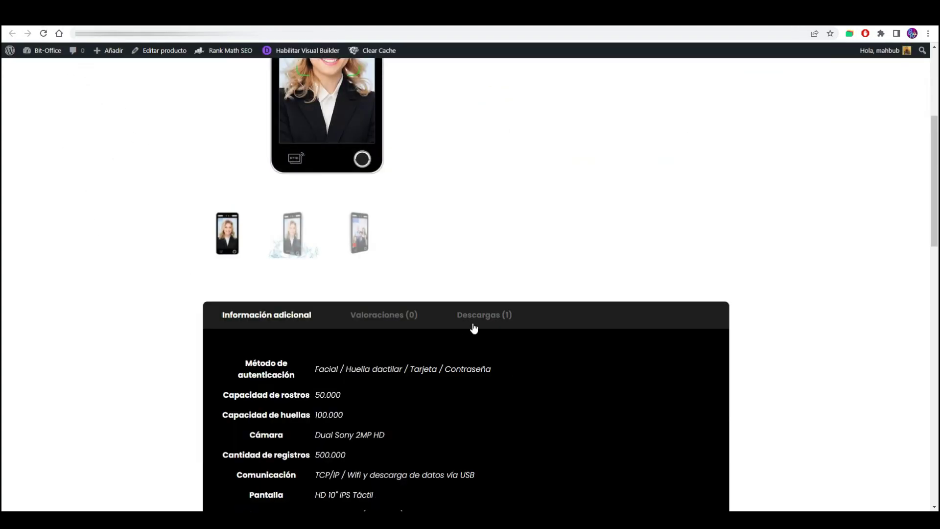
- Open the Descargas (1) tab to confirm the FA-10WP brochure PDF link is back
left_click(474, 329)
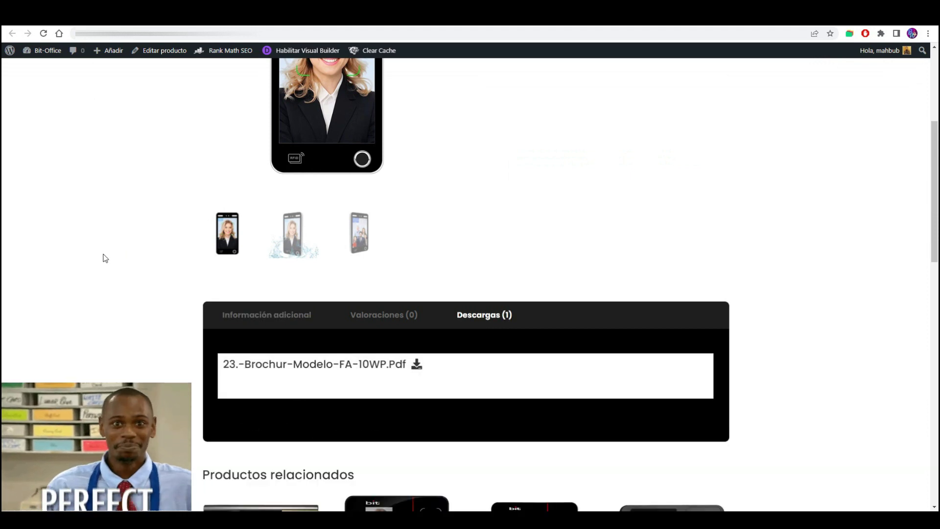